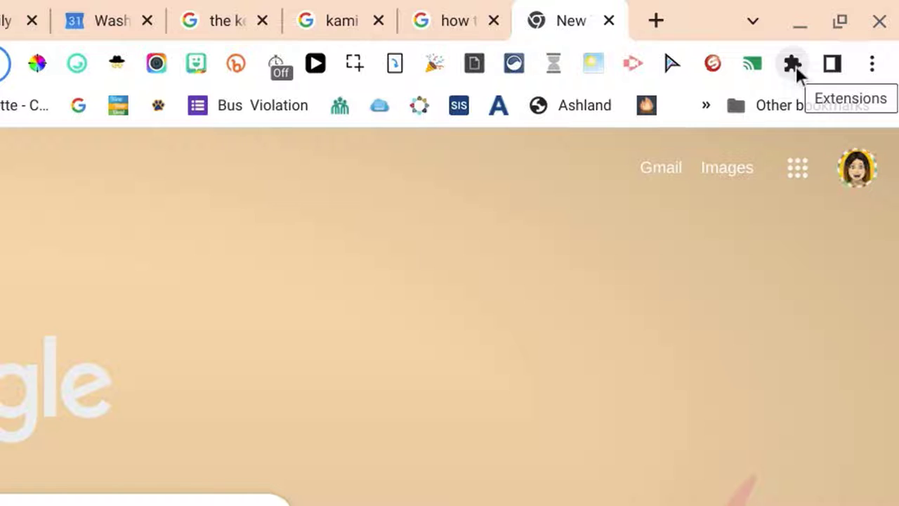
# Open Kami from the browser's list of installed extensions.
pyautogui.click(793, 63)
pyautogui.scroll(-6, 623, 270)
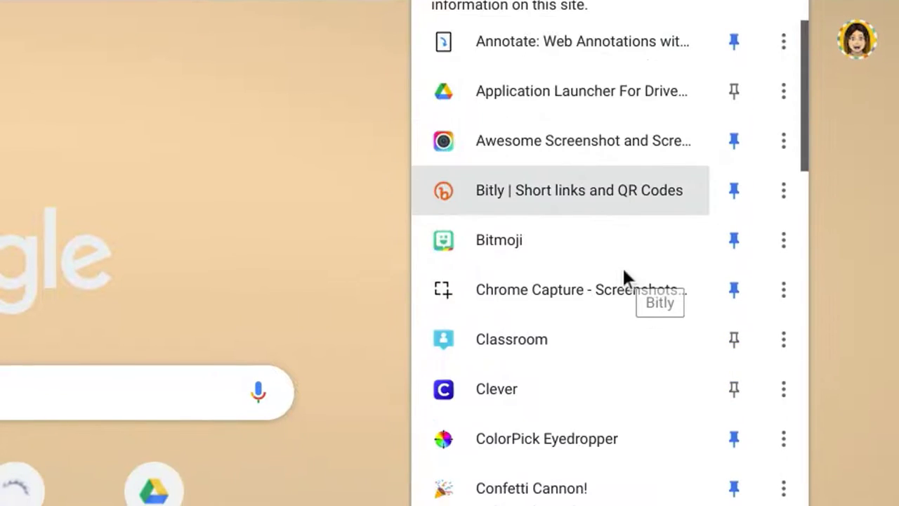
pyautogui.scroll(-8, 623, 271)
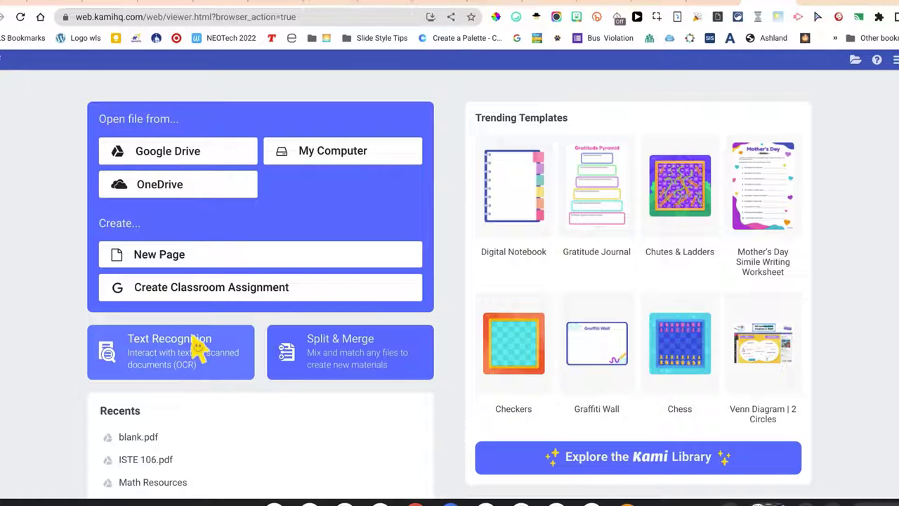
# Create a new document with one landscape page of the Grid type.
pyautogui.click(159, 260)
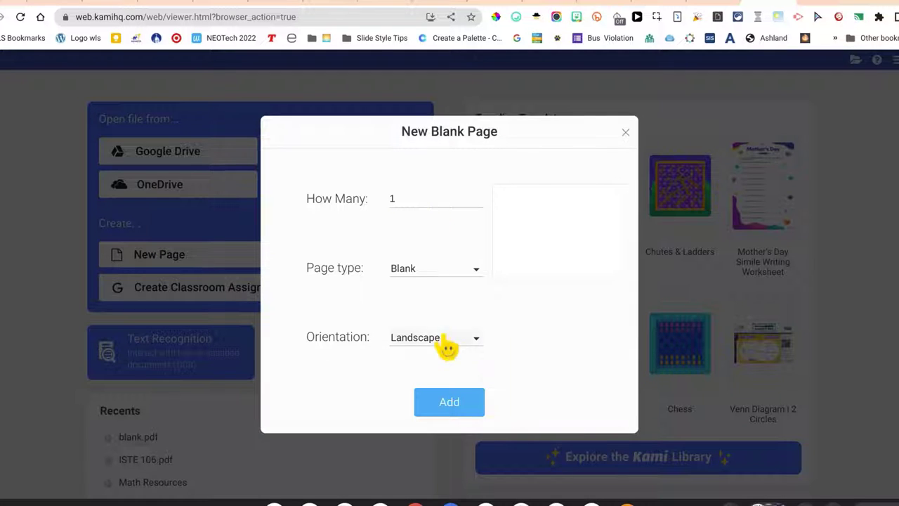
pyautogui.click(439, 274)
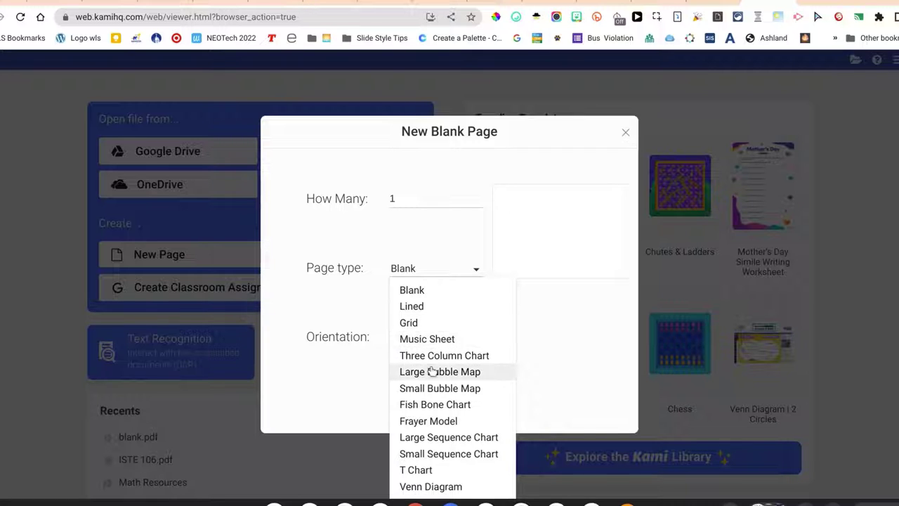
pyautogui.scroll(-1, 432, 454)
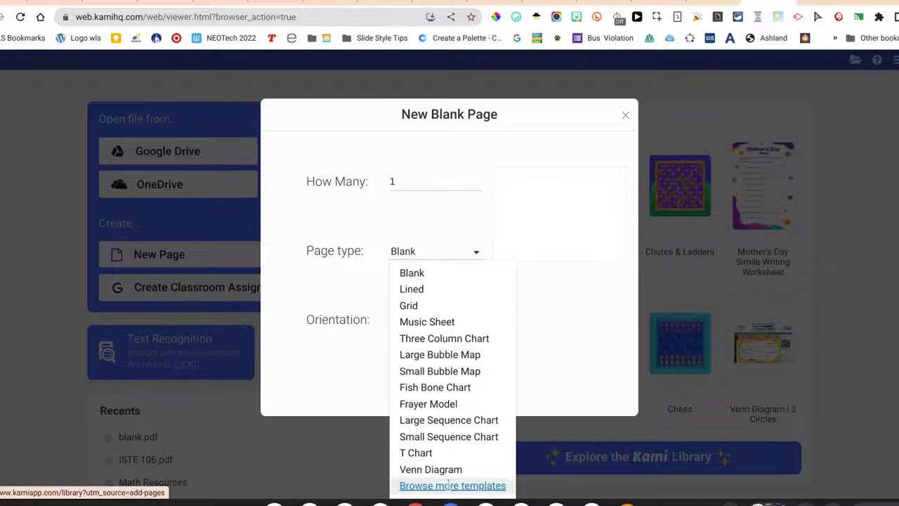
pyautogui.click(413, 307)
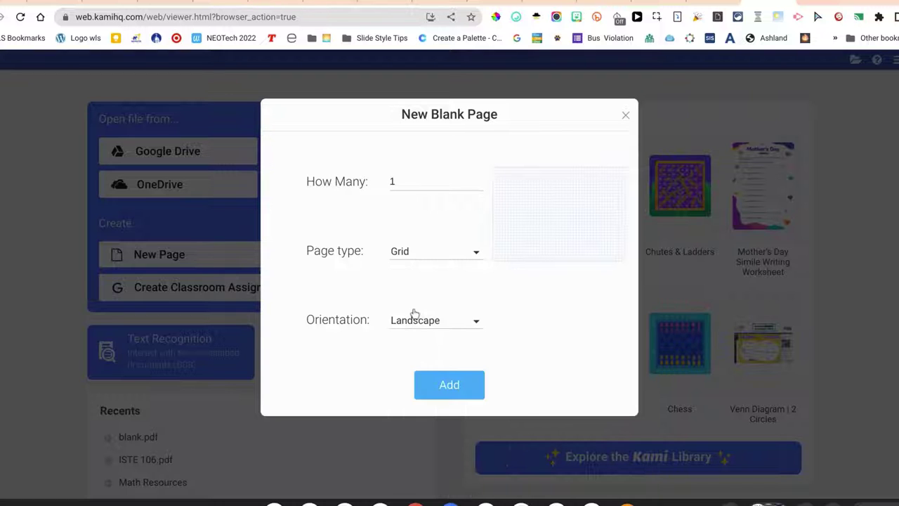
pyautogui.click(453, 390)
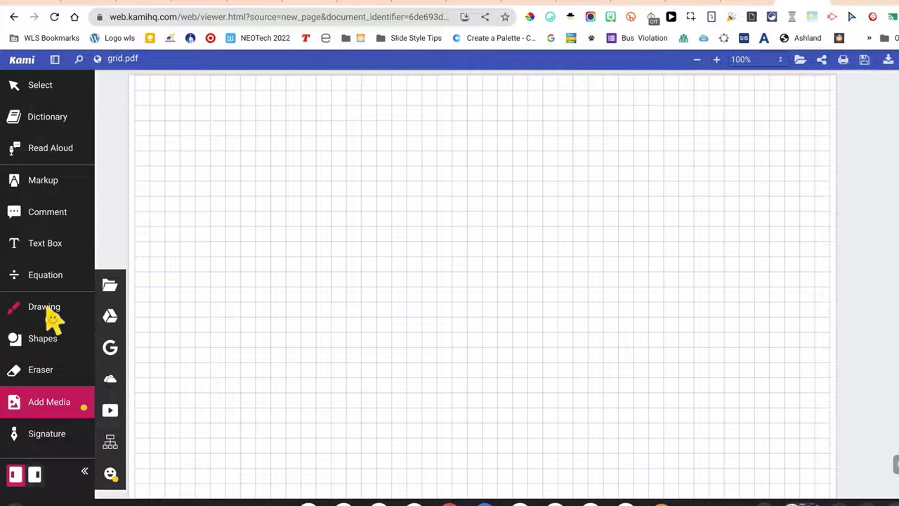
# Set up the Drawing tool with the purple colour and a line thickness of 2.
pyautogui.click(47, 315)
pyautogui.moveTo(114, 375)
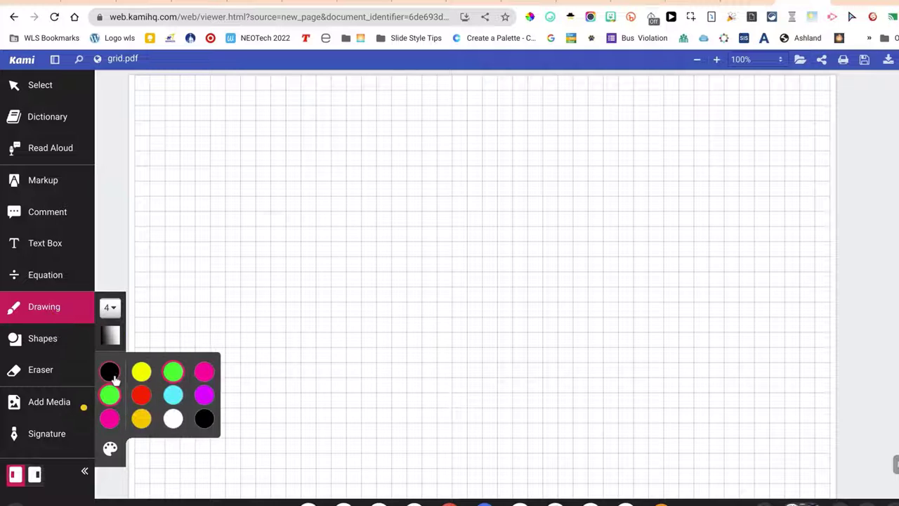
pyautogui.click(201, 398)
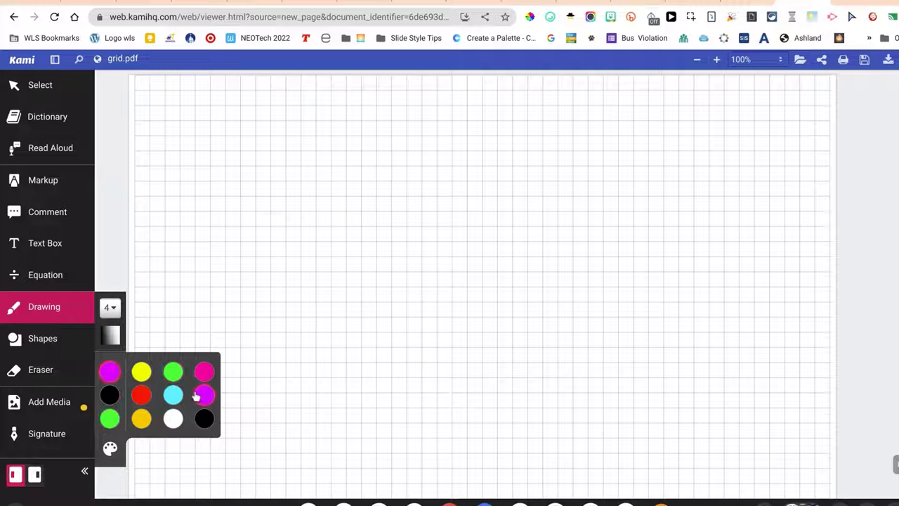
pyautogui.click(115, 317)
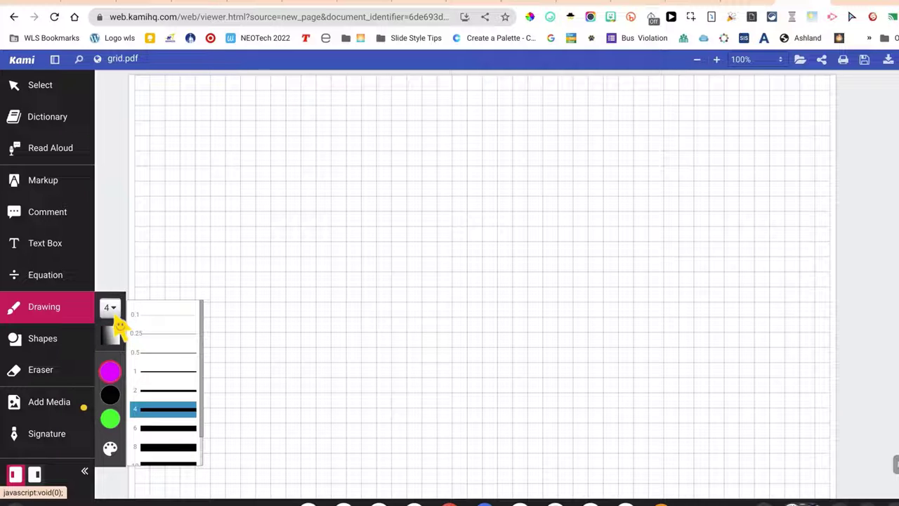
pyautogui.click(166, 392)
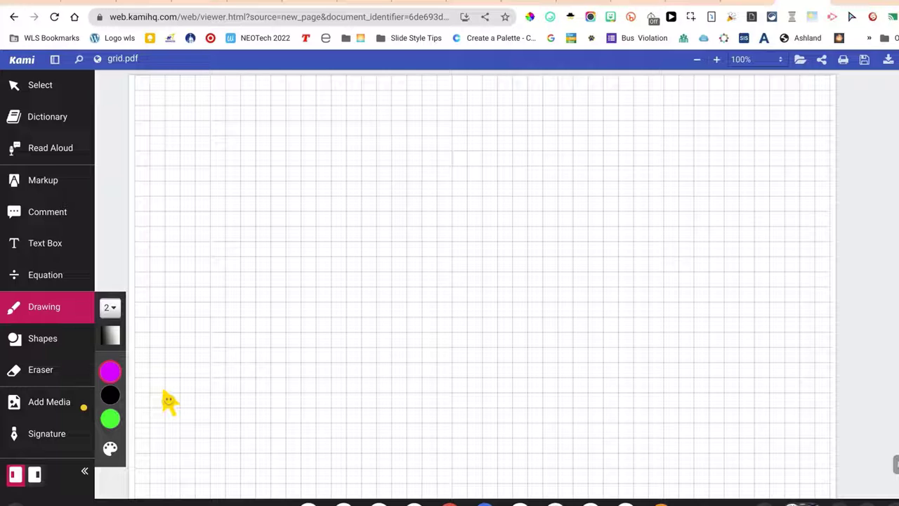
# Handwrite the equation 4 + 4 = 8 in purple across the upper part of the grid page.
pyautogui.moveTo(267, 128)
pyautogui.mouseDown()
pyautogui.moveTo(254, 172)
pyautogui.moveTo(293, 171)
pyautogui.mouseUp()
pyautogui.moveTo(307, 130); pyautogui.dragTo(268, 240)
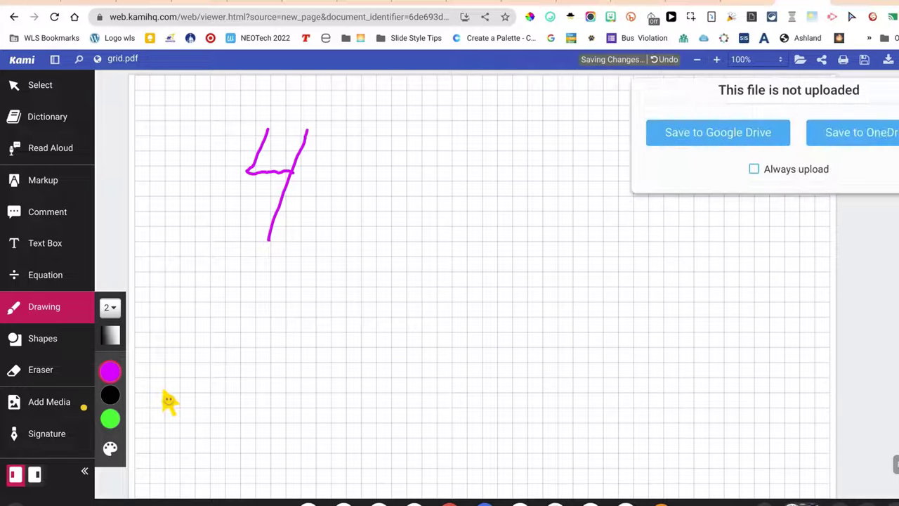
pyautogui.moveTo(322, 191); pyautogui.dragTo(370, 189)
pyautogui.moveTo(357, 171); pyautogui.dragTo(334, 225)
pyautogui.moveTo(424, 135)
pyautogui.mouseDown()
pyautogui.moveTo(433, 176)
pyautogui.moveTo(443, 174)
pyautogui.mouseUp()
pyautogui.moveTo(453, 127); pyautogui.dragTo(430, 243)
pyautogui.moveTo(472, 179); pyautogui.dragTo(500, 173)
pyautogui.moveTo(476, 210); pyautogui.dragTo(507, 196)
pyautogui.moveTo(559, 145)
pyautogui.mouseDown()
pyautogui.moveTo(518, 220)
pyautogui.moveTo(566, 148)
pyautogui.mouseUp()
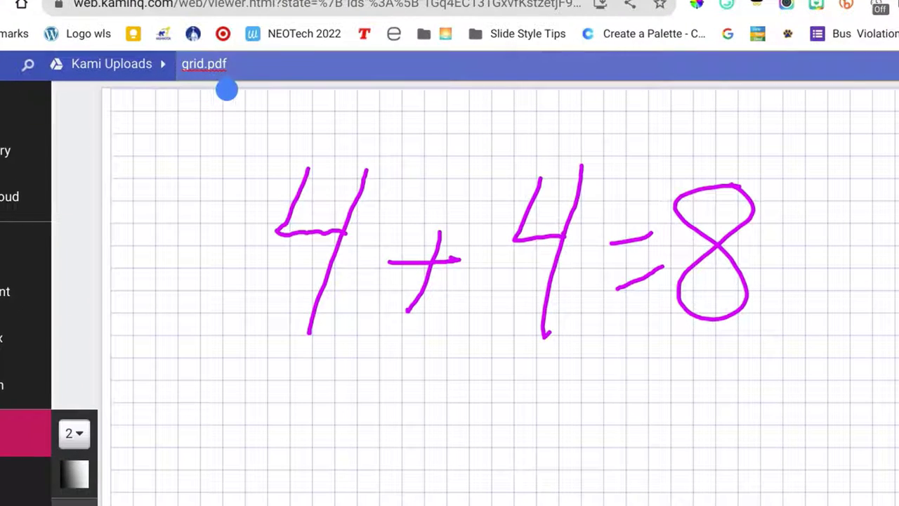
# Rename the file as sample.
pyautogui.press('BackSpace')
pyautogui.press('BackSpace')
pyautogui.press('BackSpace')
pyautogui.press('BackSpace')
pyautogui.press('BackSpace')
pyautogui.press('BackSpace')
pyautogui.press('BackSpace')
pyautogui.press('BackSpace')
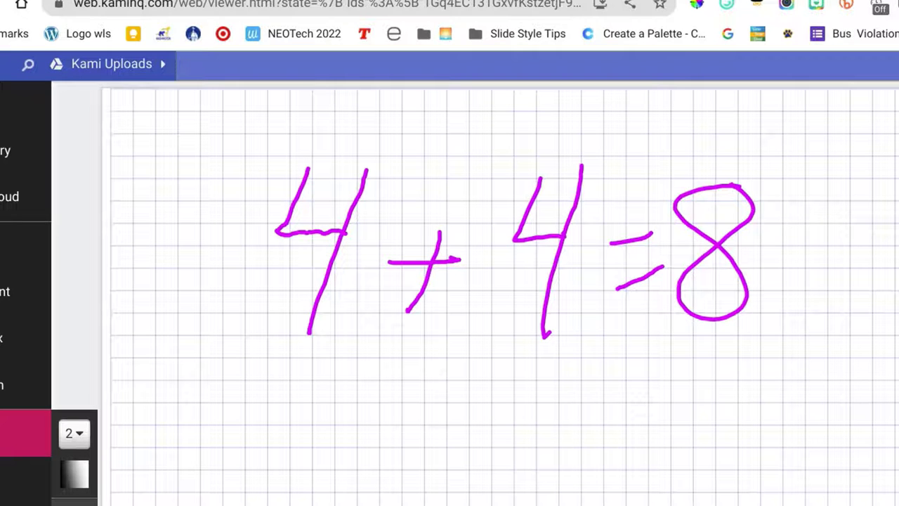
pyautogui.write('sample')
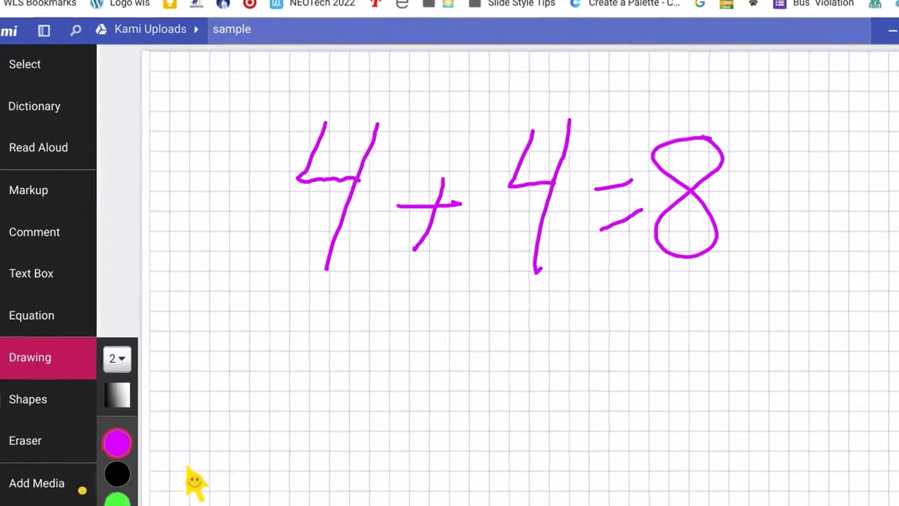
# Mark up the equation in green: circle the 8, circle and underline the plus sign, and draw another circle beyond the 8.
pyautogui.click(116, 500)
pyautogui.moveTo(760, 92)
pyautogui.mouseDown()
pyautogui.moveTo(693, 83)
pyautogui.moveTo(733, 245)
pyautogui.moveTo(753, 86)
pyautogui.mouseUp()
pyautogui.moveTo(380, 258)
pyautogui.mouseDown()
pyautogui.moveTo(398, 258)
pyautogui.moveTo(401, 172)
pyautogui.moveTo(463, 251)
pyautogui.mouseUp()
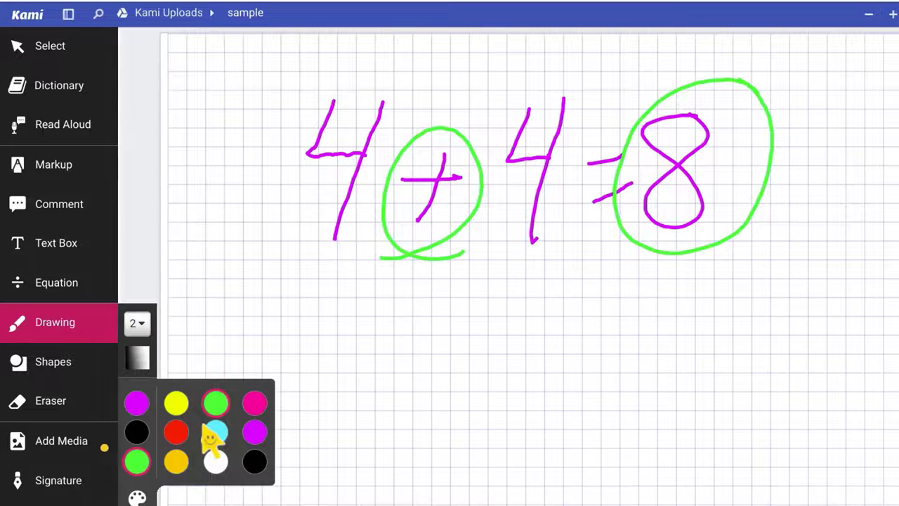
pyautogui.moveTo(897, 117)
pyautogui.mouseDown()
pyautogui.moveTo(898, 200)
pyautogui.moveTo(888, 120)
pyautogui.mouseUp()
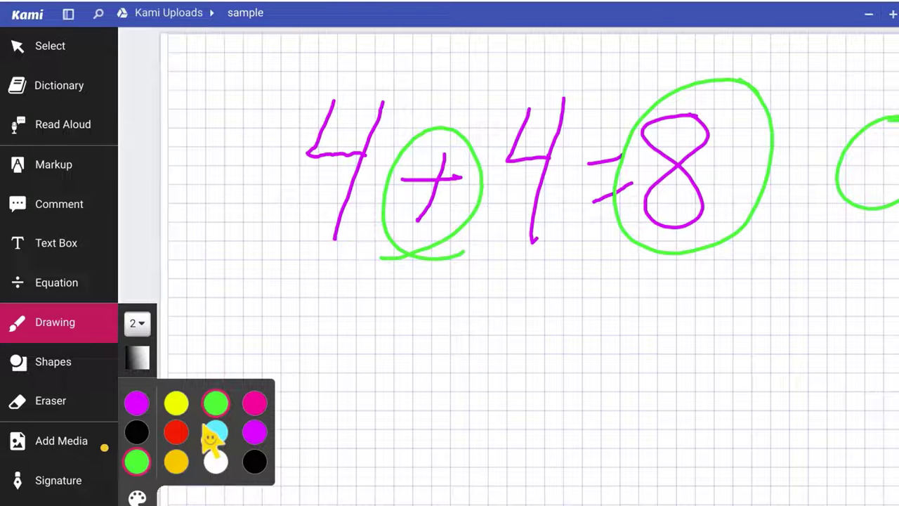
# Draw a large black triangle below the equation and place a small triangle at its lower-right corner.
pyautogui.click(54, 362)
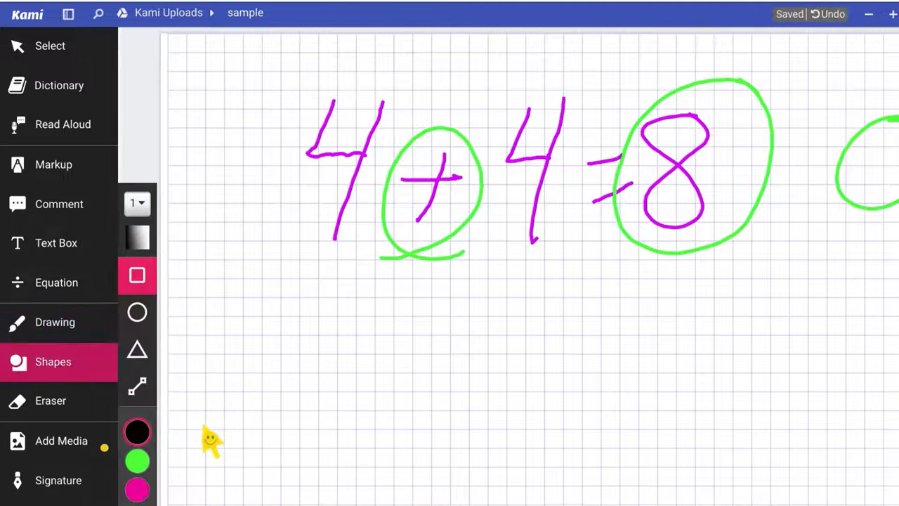
pyautogui.click(137, 349)
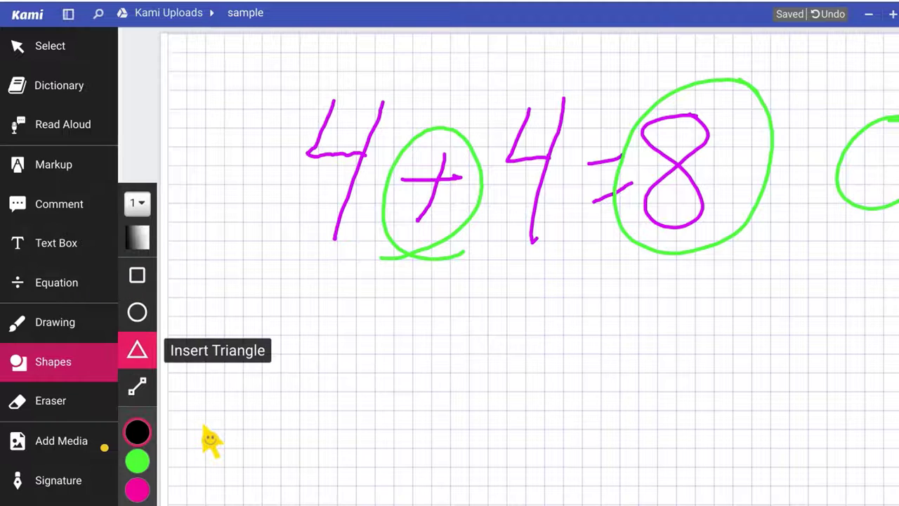
pyautogui.moveTo(336, 316); pyautogui.dragTo(420, 470)
pyautogui.click(411, 474)
# Scatter more small triangles beside the large one and draw a wide triangle below the circled 8.
pyautogui.click(417, 477)
pyautogui.click(481, 446)
pyautogui.click(542, 465)
pyautogui.click(594, 453)
pyautogui.click(625, 414)
pyautogui.click(675, 427)
pyautogui.click(709, 457)
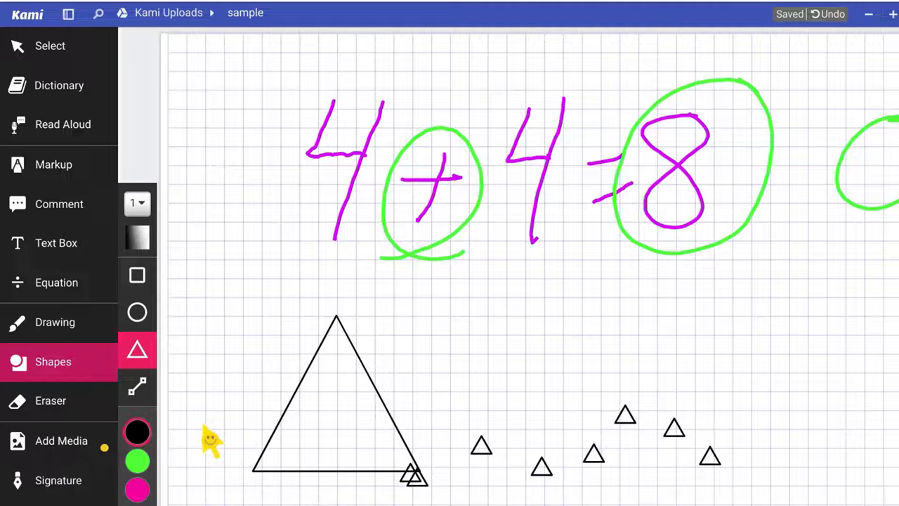
pyautogui.click(778, 310)
pyautogui.moveTo(795, 310); pyautogui.dragTo(882, 371)
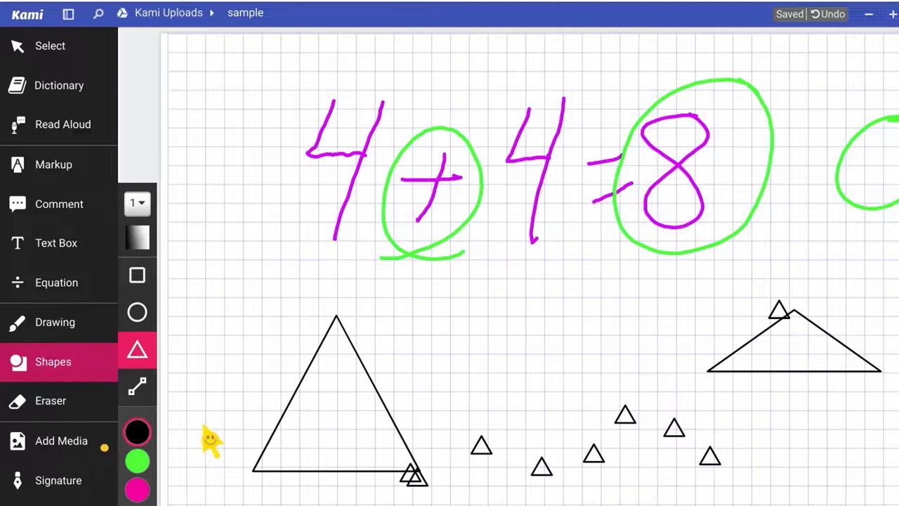
# Select the Eraser and undo the wide triangle and the extra small triangles, keeping the large one and its corner triangle.
pyautogui.press('e')
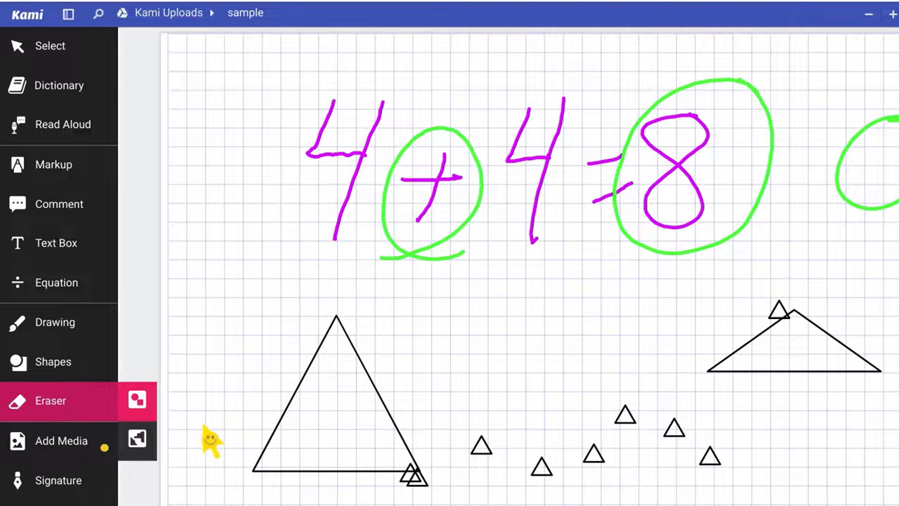
pyautogui.hotkey('ctrl', 'z')
pyautogui.hotkey('ctrl', 'z')
pyautogui.hotkey('ctrl', 'z')
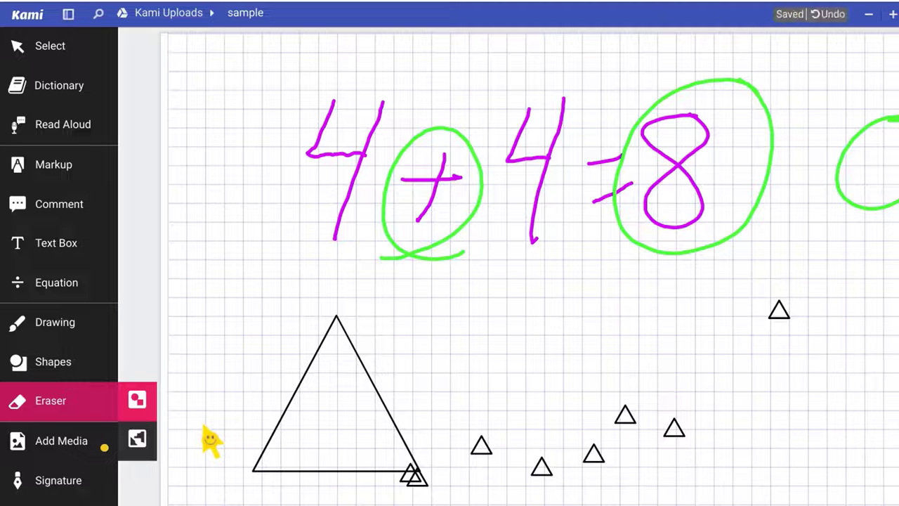
pyautogui.hotkey('ctrl', 'z')
pyautogui.hotkey('ctrl', 'z')
pyautogui.hotkey('ctrl', 'z')
pyautogui.hotkey('ctrl', 'z')
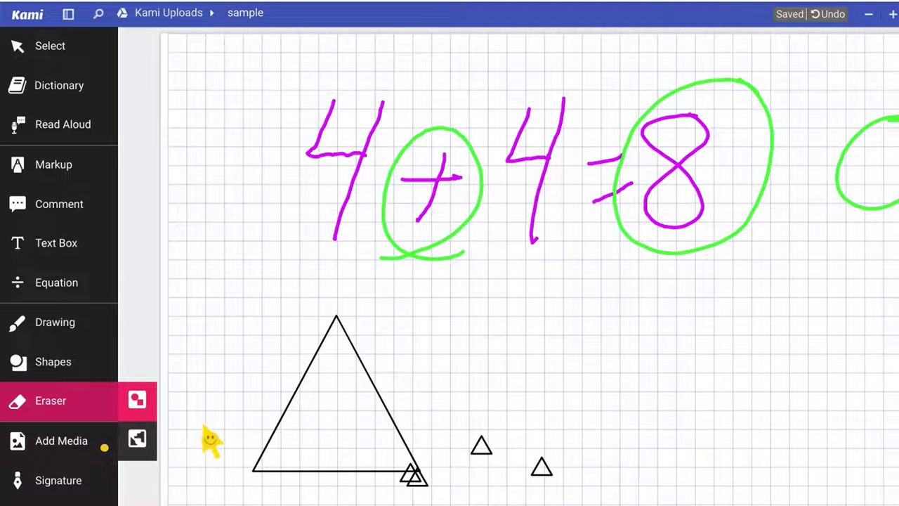
pyautogui.hotkey('ctrl', 'z')
pyautogui.hotkey('ctrl', 'z')
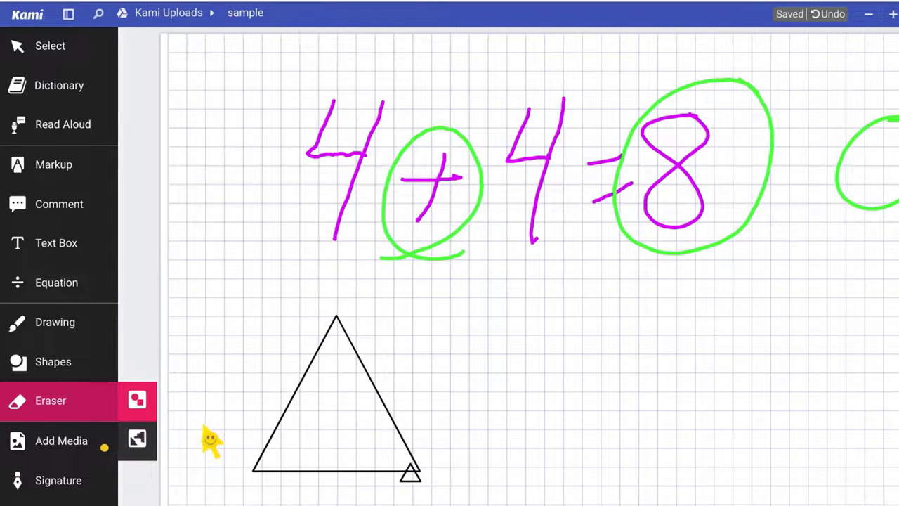
# Draw a green squiggle beside the large triangle and place two small triangles below its end.
pyautogui.press('s')
pyautogui.press('d')
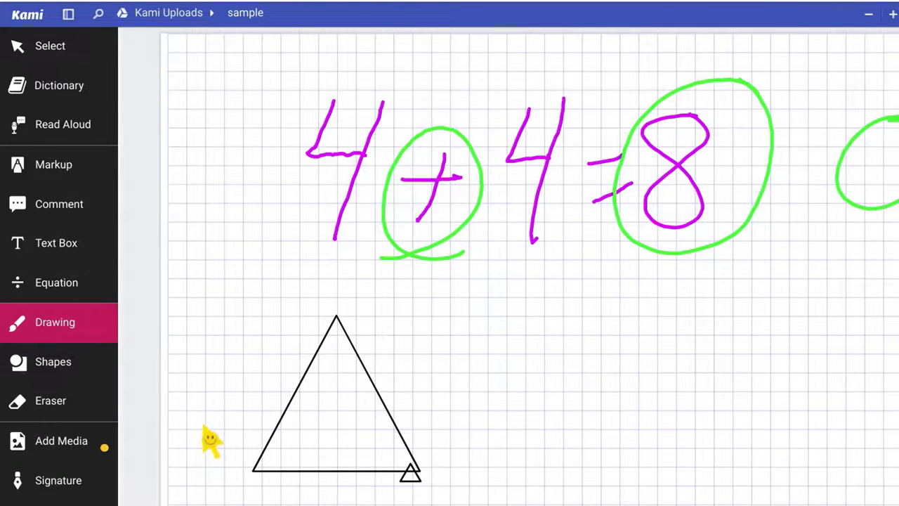
pyautogui.moveTo(408, 314); pyautogui.dragTo(507, 337)
pyautogui.click(53, 362)
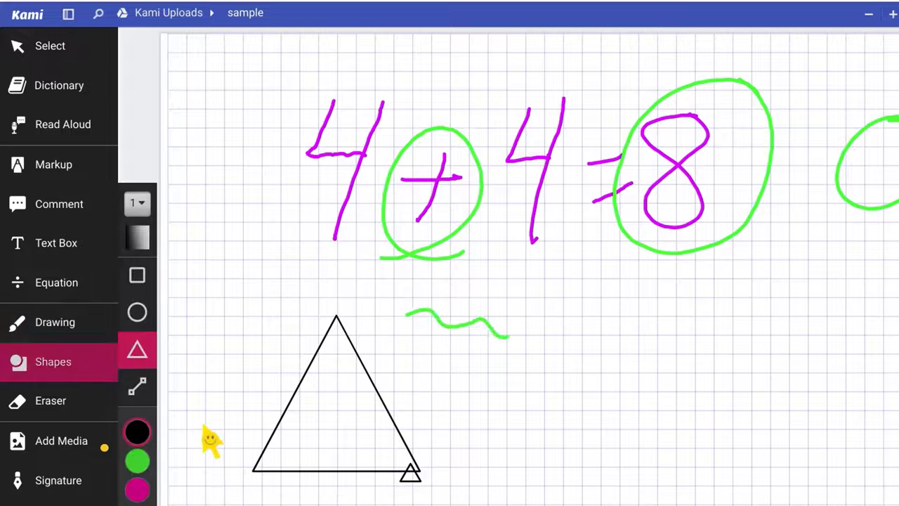
pyautogui.click(528, 377)
pyautogui.click(581, 371)
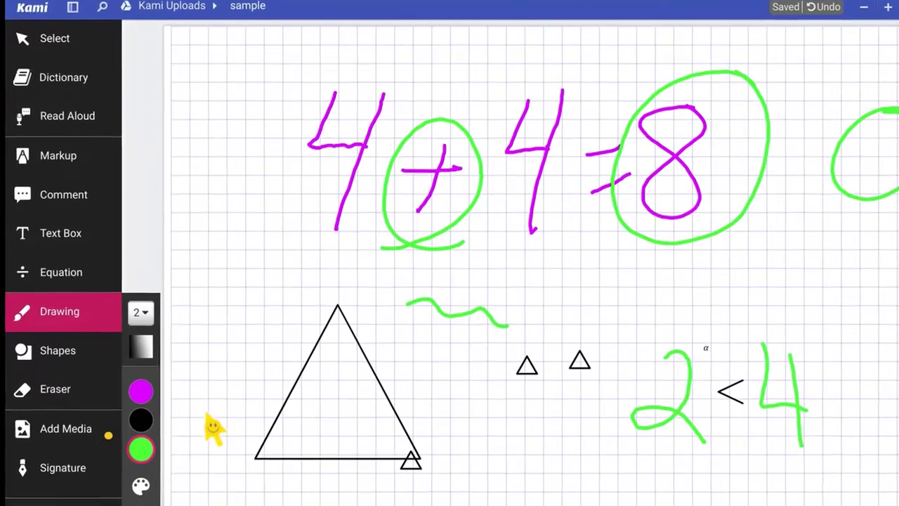
# Add one new landscape Grid page after the current page.
pyautogui.press('Escape')
pyautogui.scroll(-3, 215, 413)
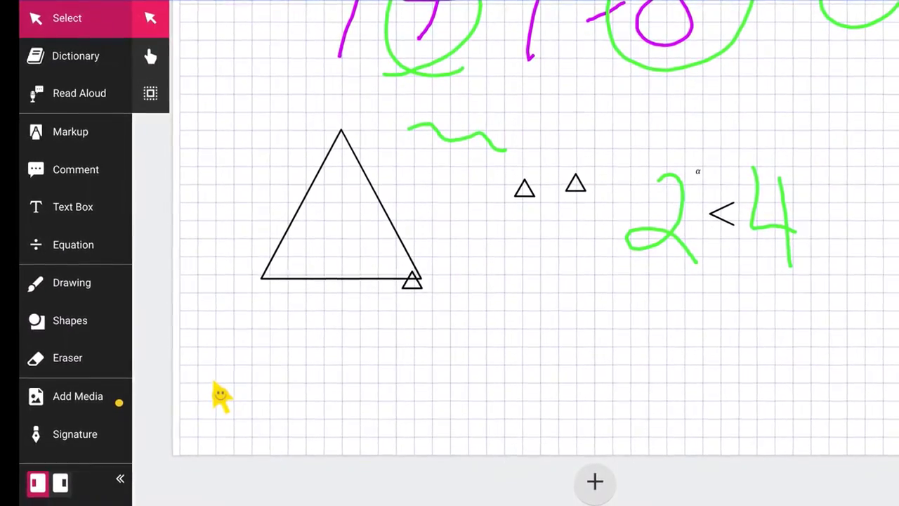
pyautogui.scroll(3, 219, 396)
pyautogui.scroll(-3, 222, 393)
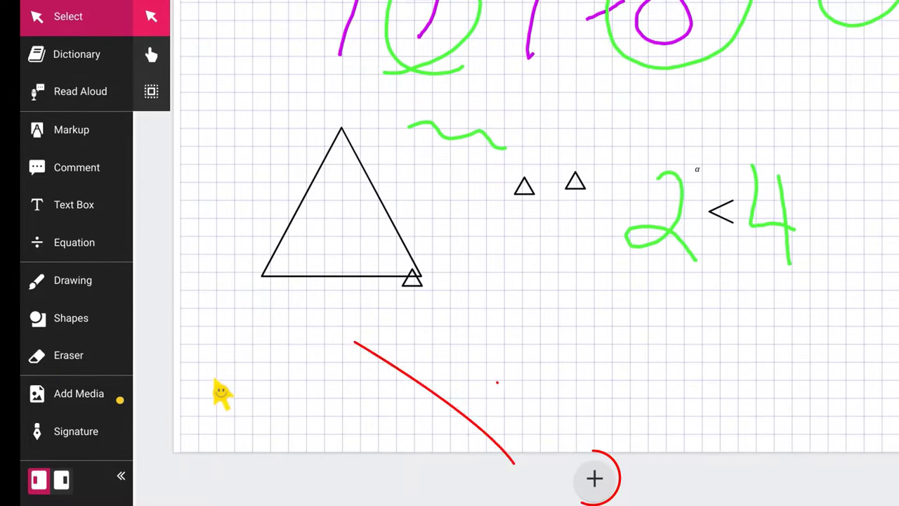
pyautogui.click(594, 478)
pyautogui.click(581, 317)
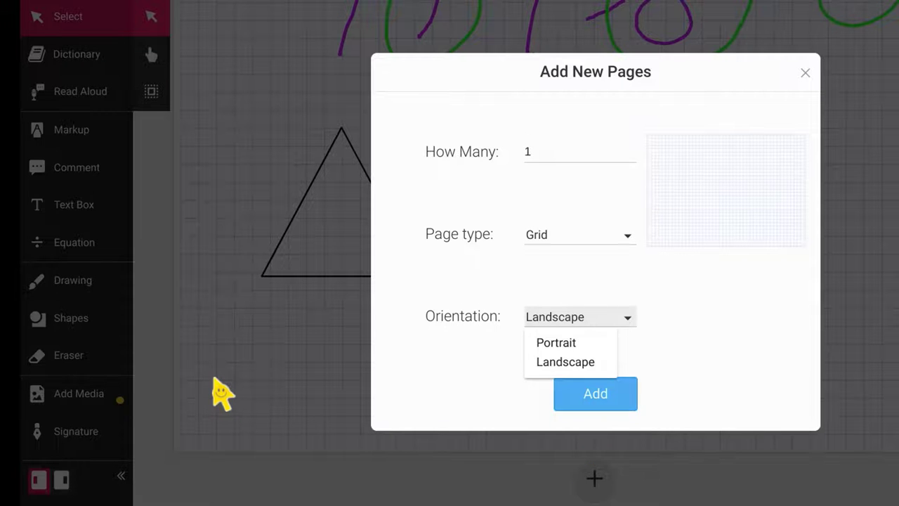
pyautogui.click(565, 361)
pyautogui.click(596, 393)
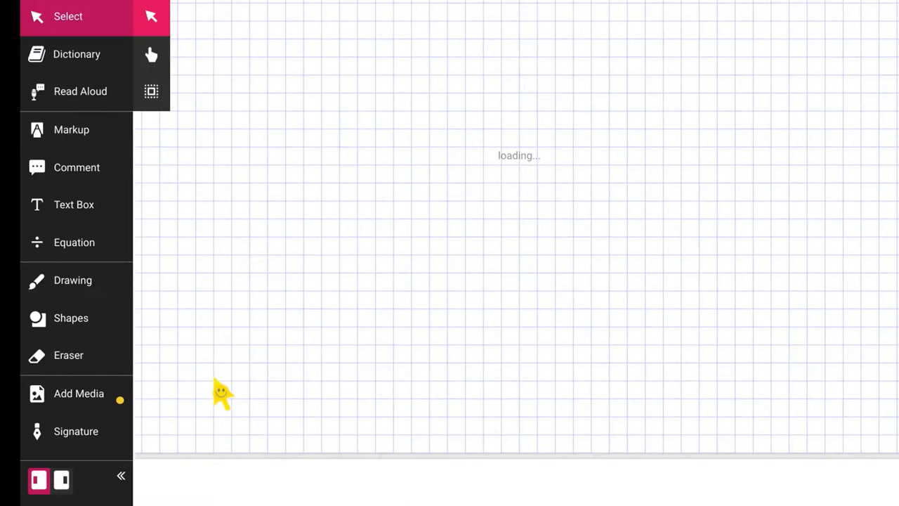
# Add one Blank landscape page at the end of the document and look back over the pages.
pyautogui.scroll(-5, 215, 379)
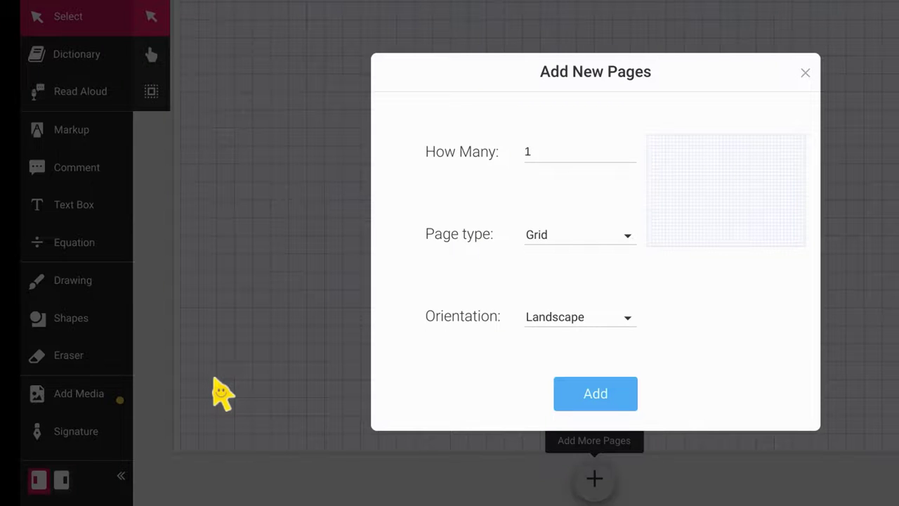
pyautogui.click(580, 235)
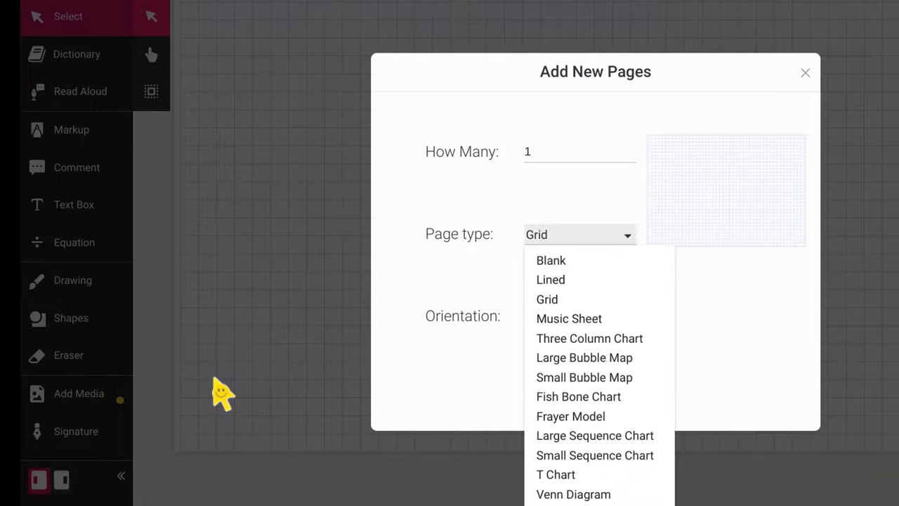
pyautogui.click(562, 260)
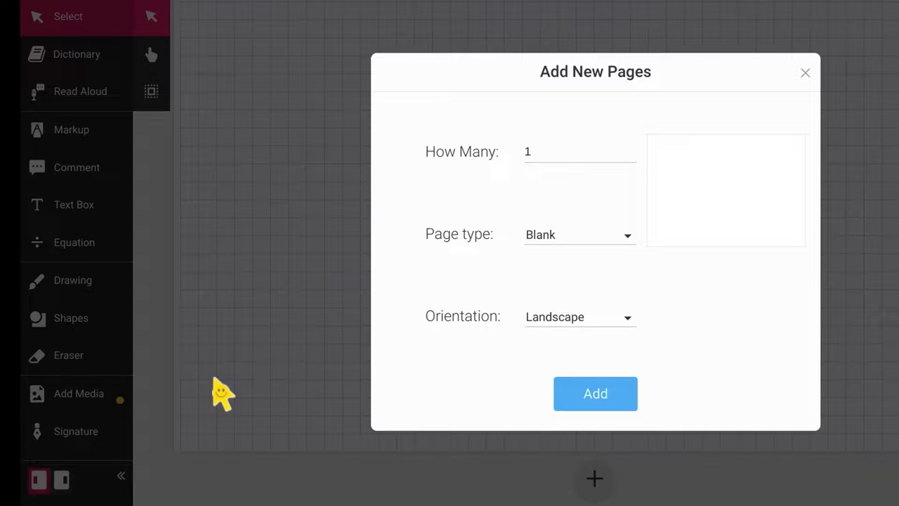
pyautogui.click(595, 393)
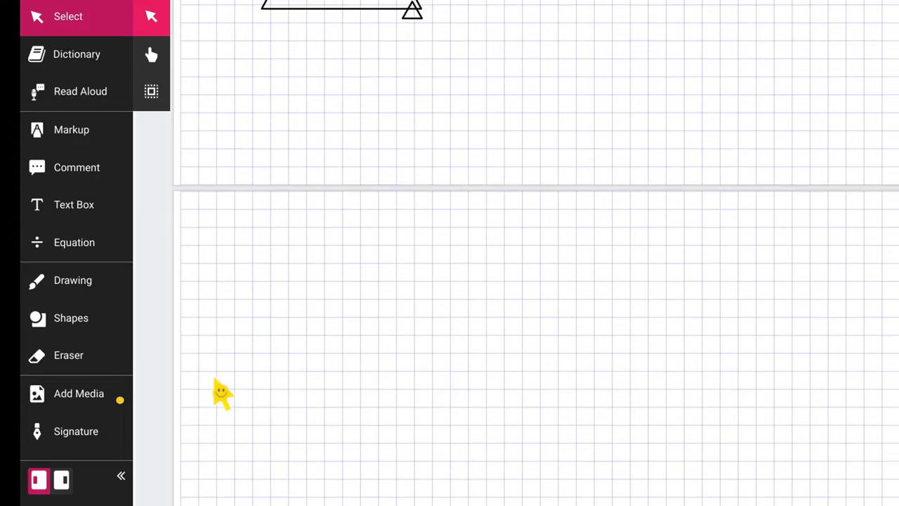
pyautogui.scroll(-10, 214, 379)
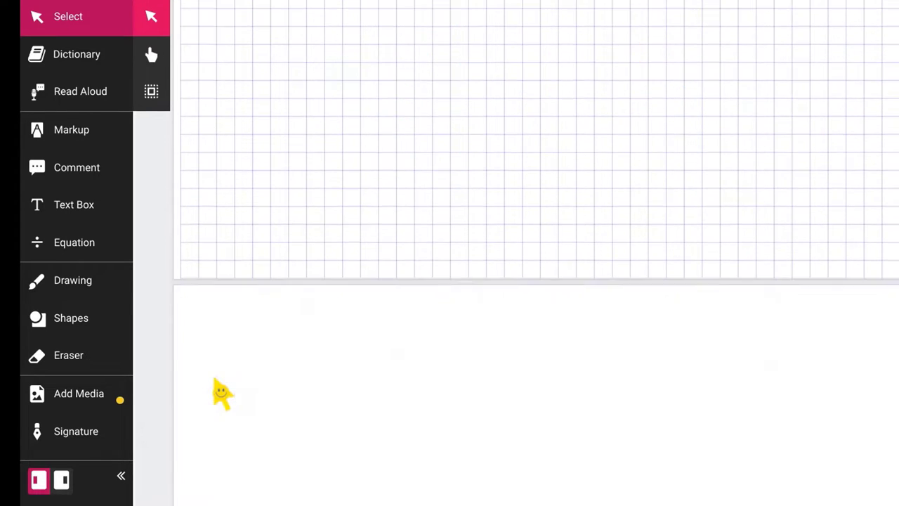
pyautogui.scroll(3, 214, 379)
pyautogui.scroll(10, 222, 394)
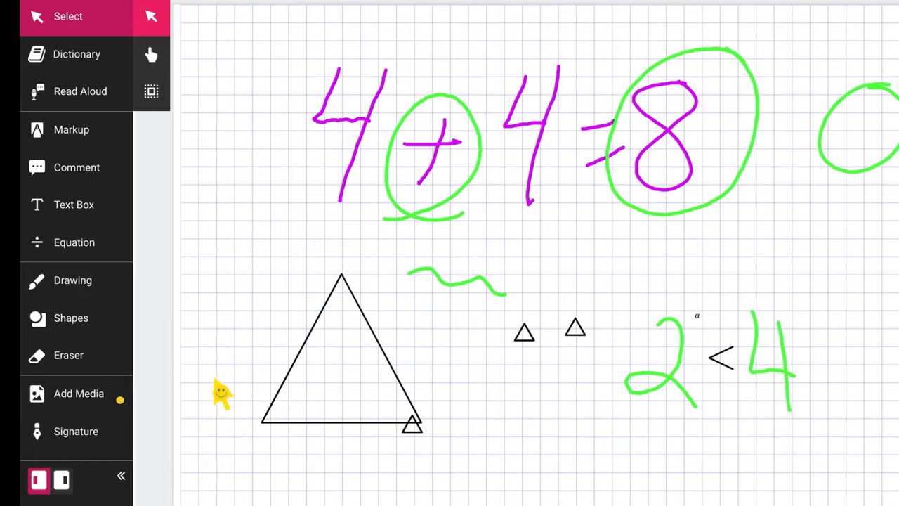